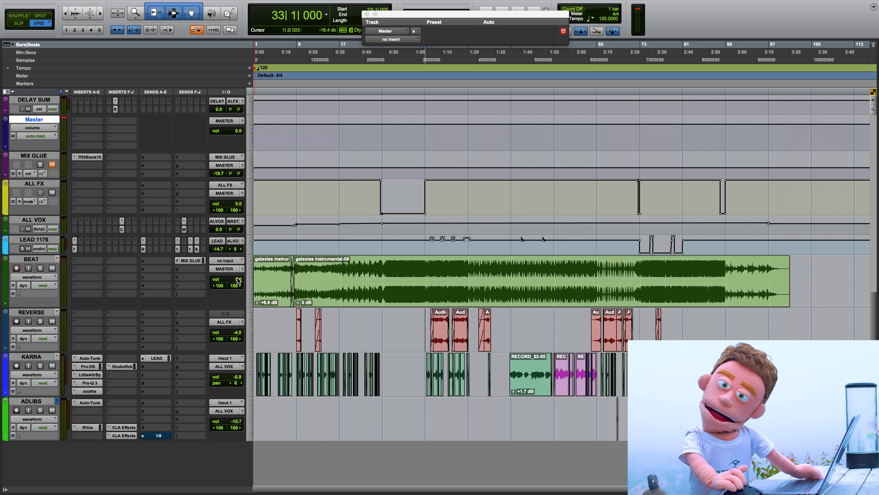
Set the BEAT and ALL VOX track volumes to -6.0 dB and play back the mix
left_click_drag(238, 280, 237, 281)
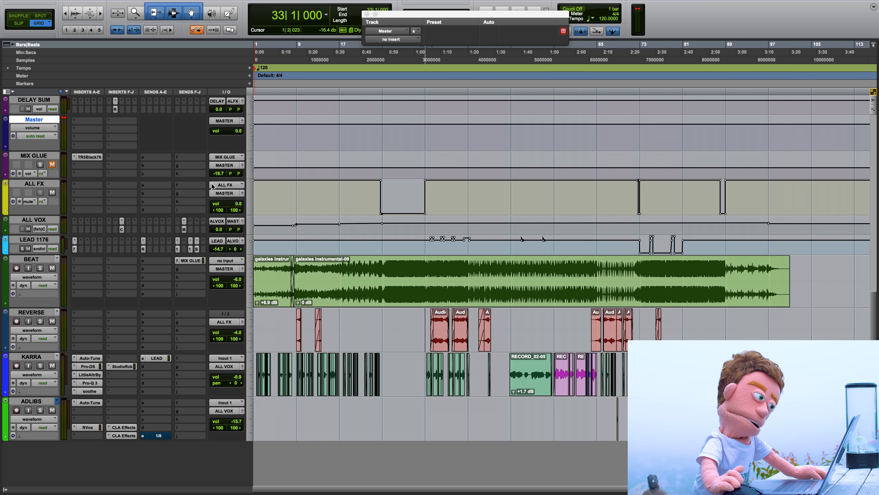
left_click_drag(219, 229, 208, 269)
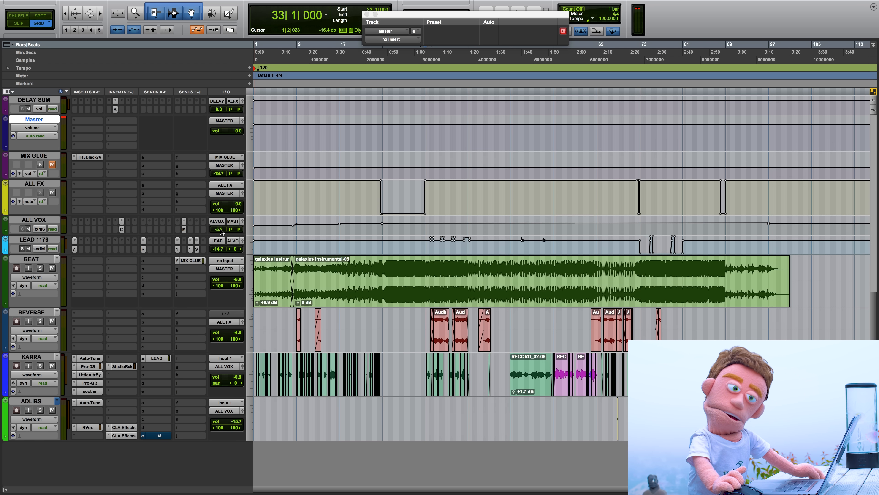
left_click_drag(219, 229, 223, 231)
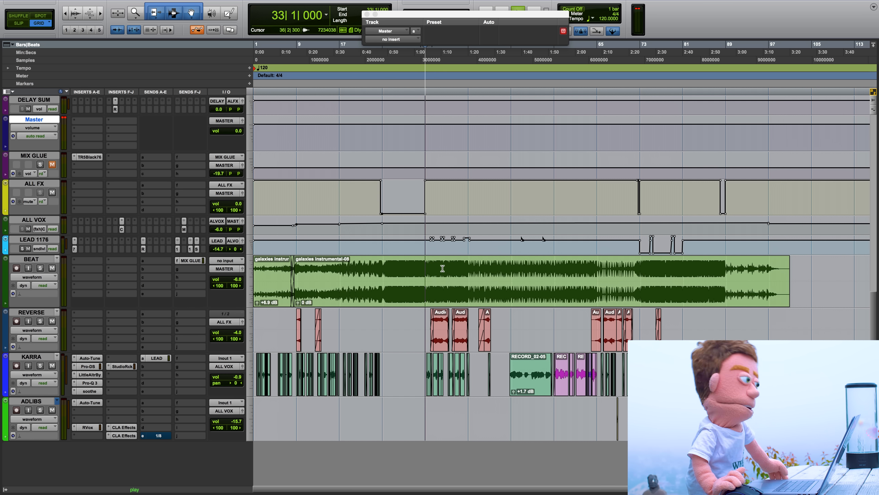
key("space")
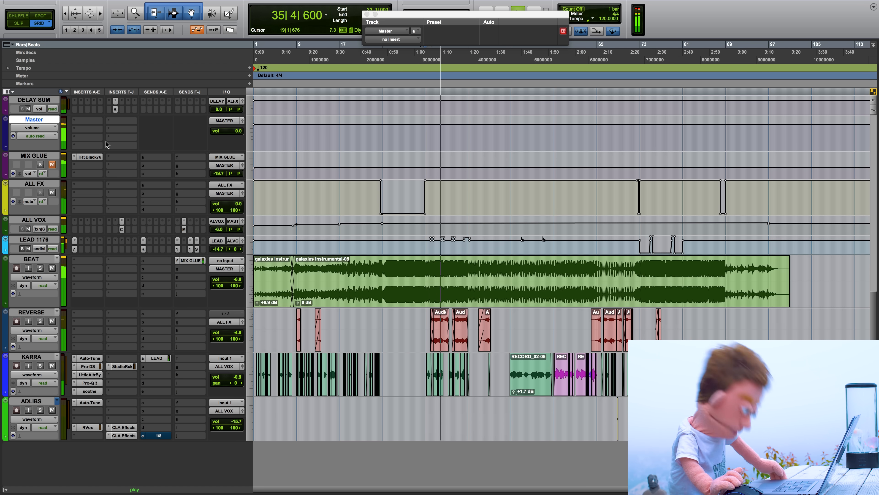
key("space")
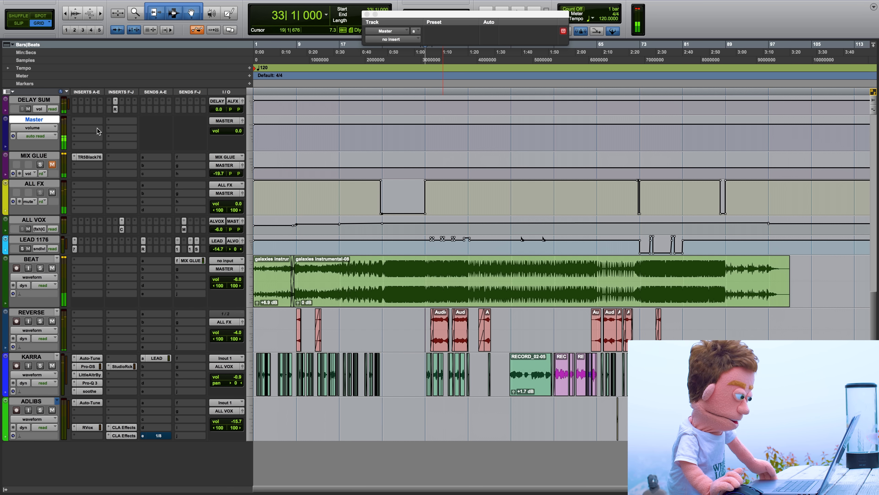
Insert Ozone 8 (stereo) on the Master track and load its OZONE MASTER SAUCE preset
left_click(88, 119)
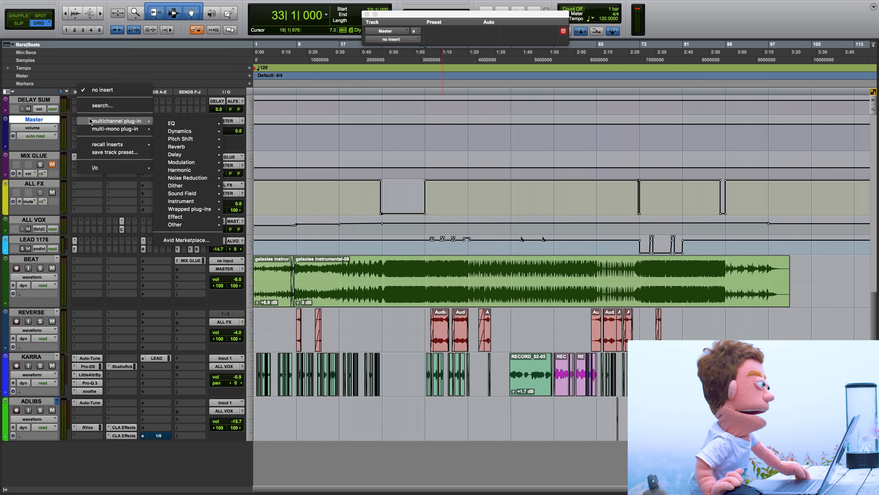
left_click(99, 105)
type("ozo")
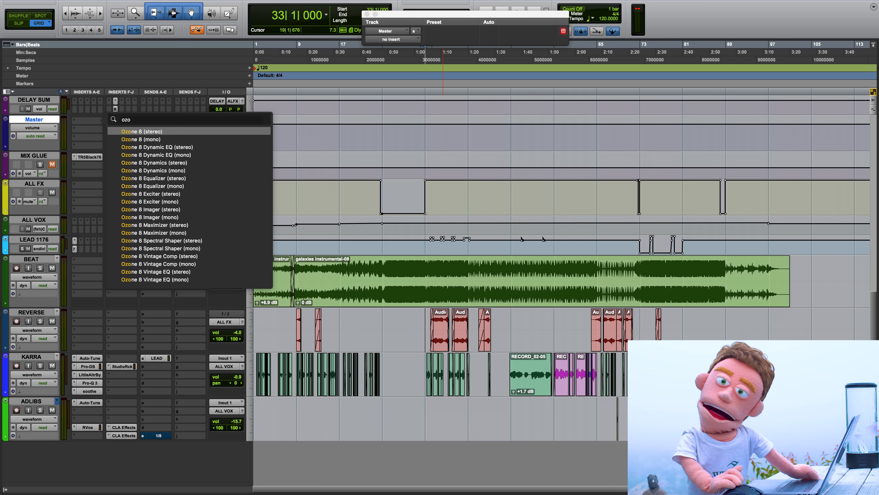
key("Return")
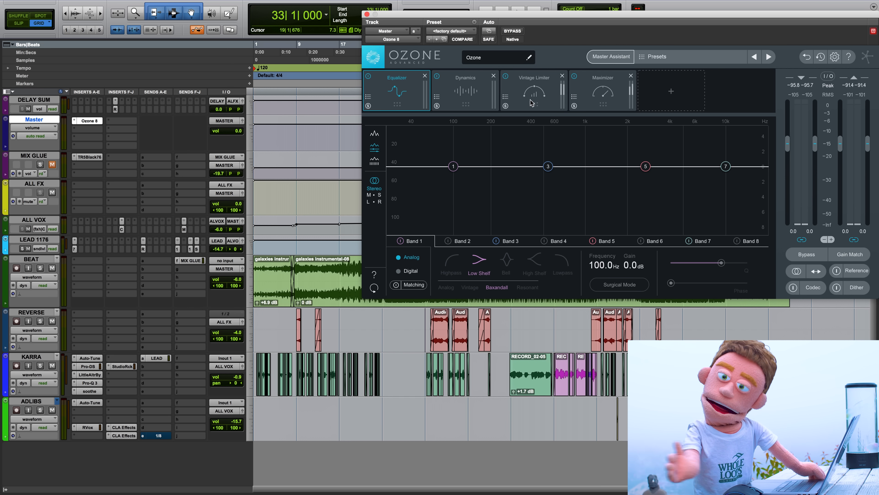
left_click(681, 53)
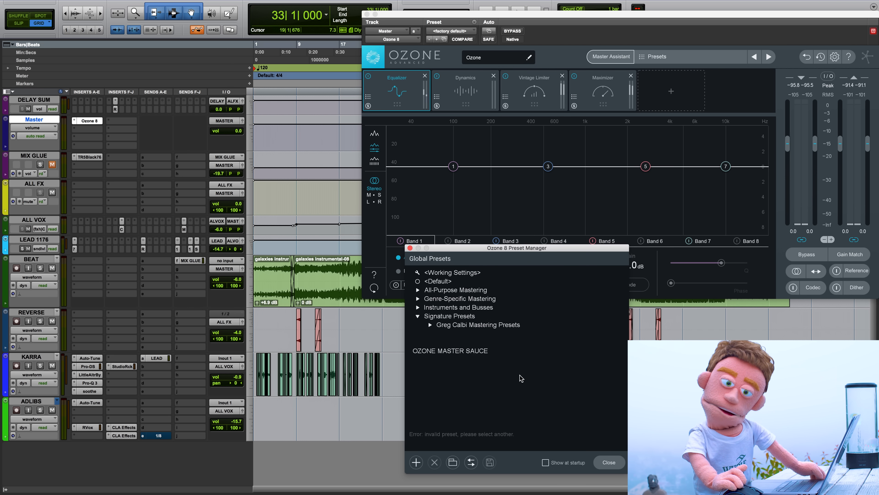
left_click(469, 350)
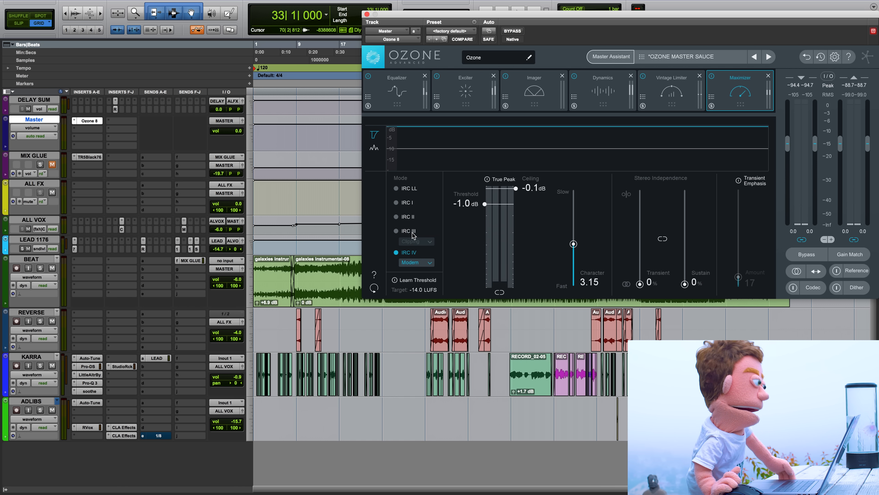
Audition the Maximizer's IRC IV Classic and Transient styles during playback, and switch back to Modern
key("space")
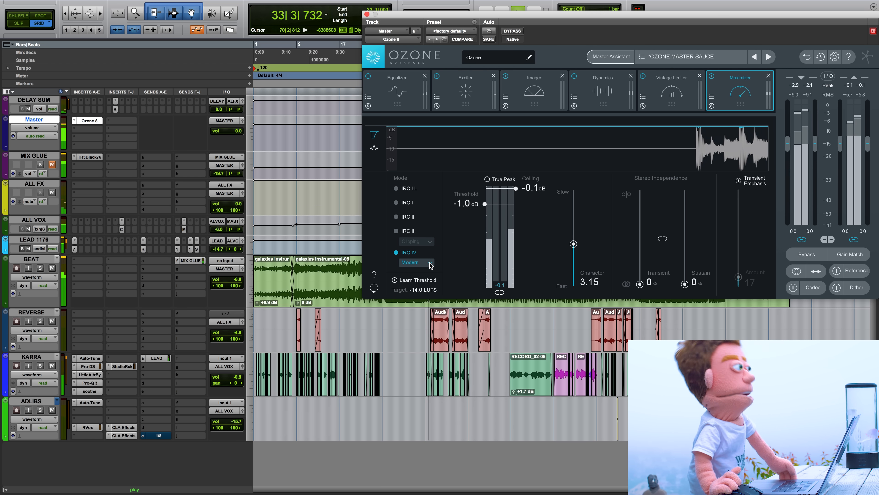
left_click(426, 262)
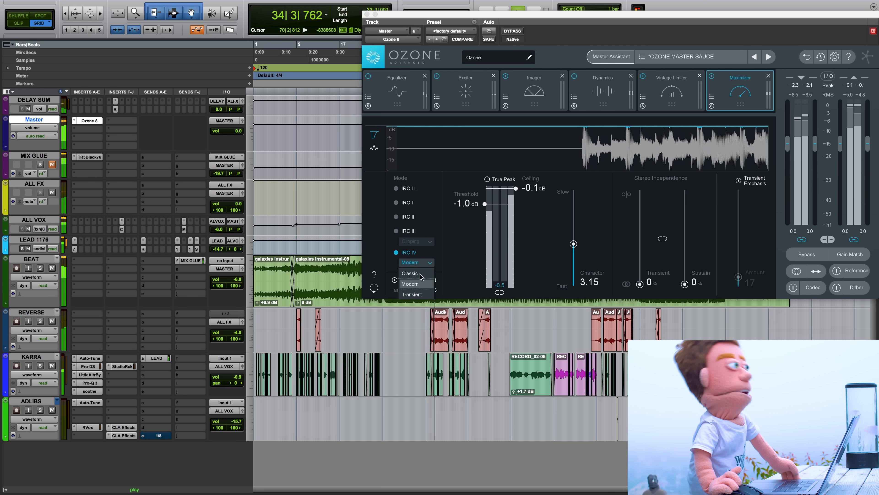
left_click(423, 277)
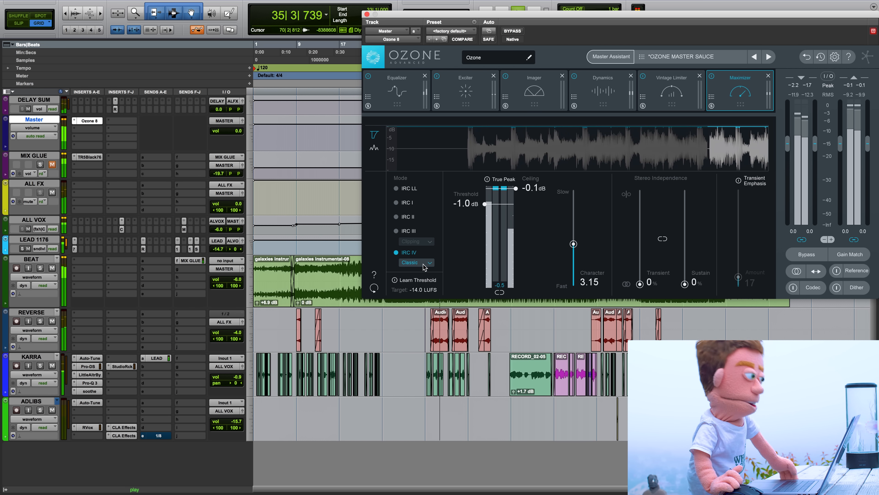
left_click(421, 262)
left_click(412, 294)
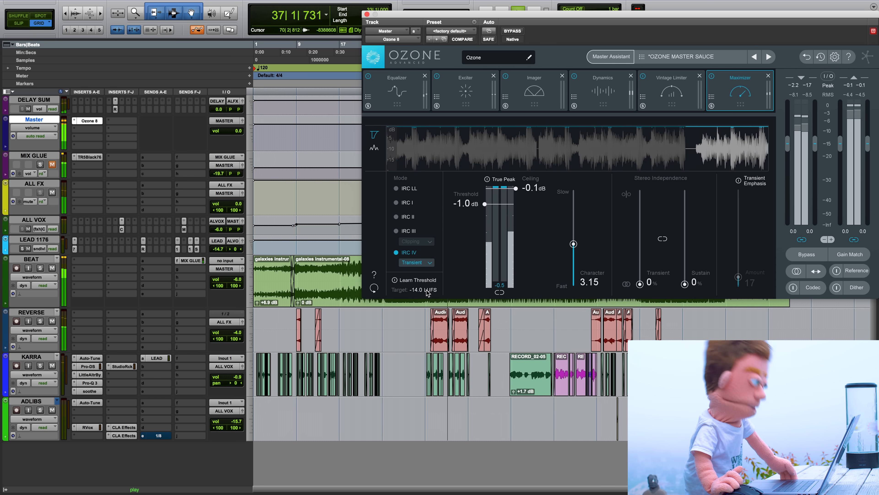
left_click(419, 263)
left_click(424, 284)
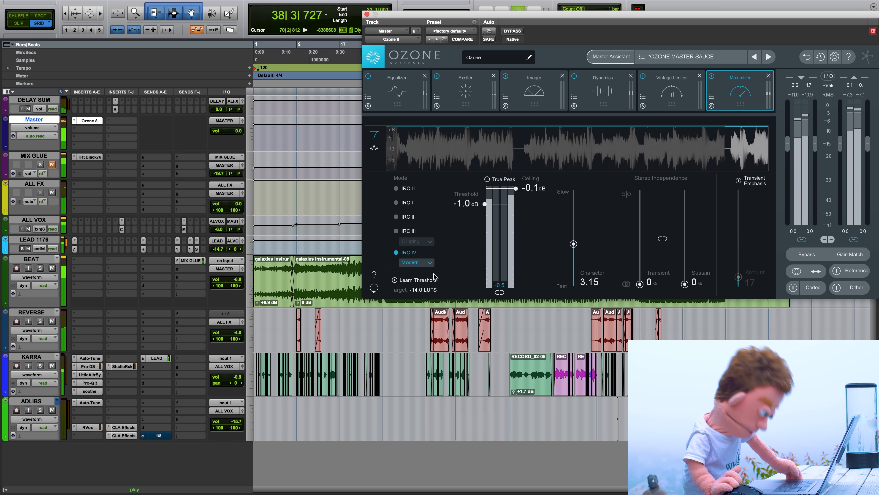
key("space")
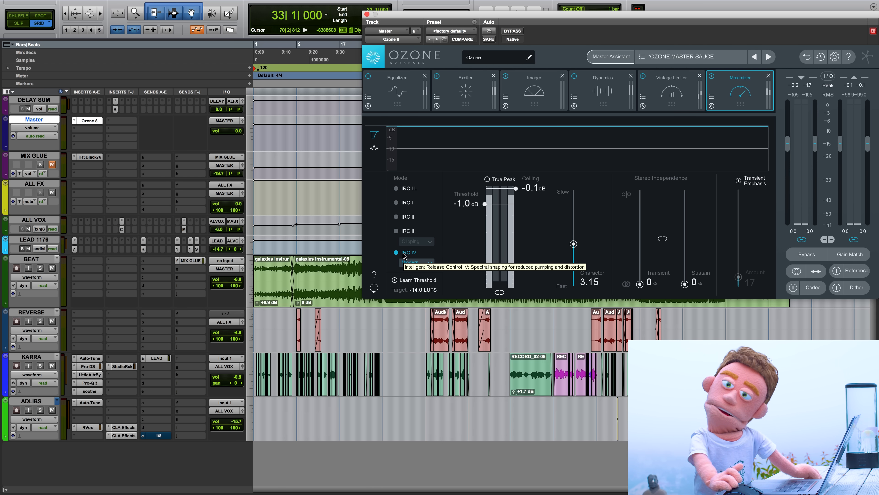
Compare the Maximizer's IRC II mode with IRC IV during playback, ending on IRC IV
key("space")
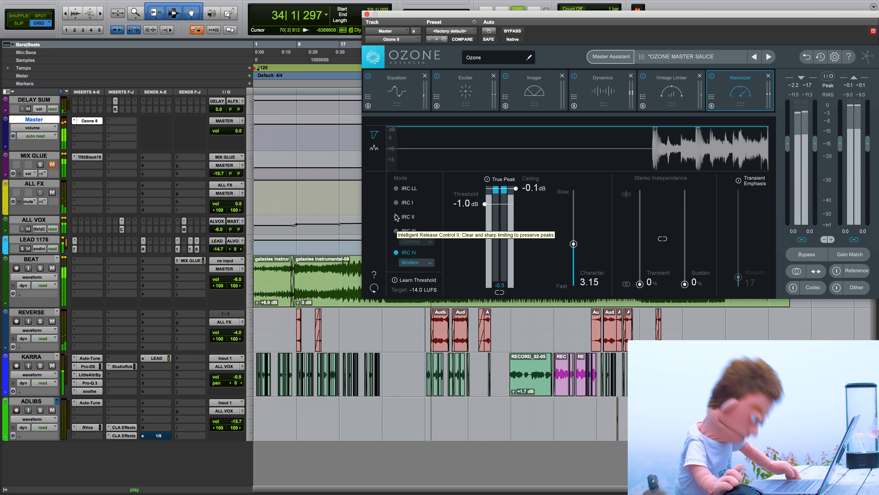
left_click(401, 218)
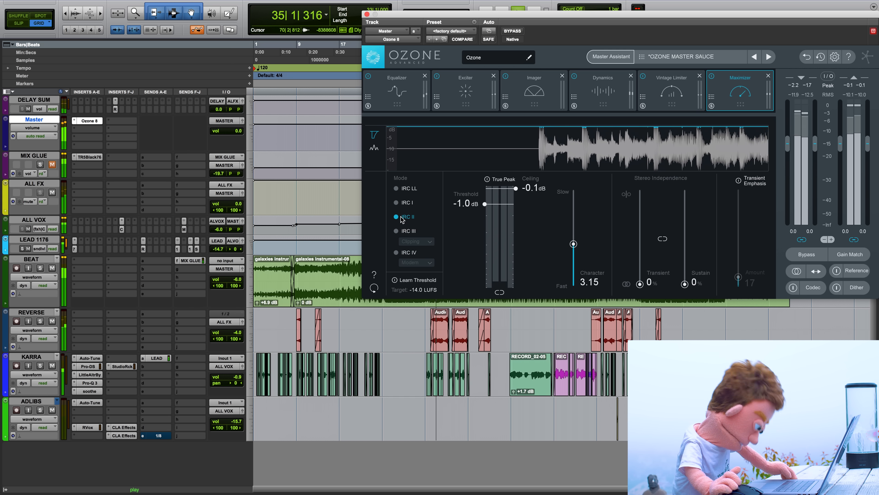
left_click(401, 256)
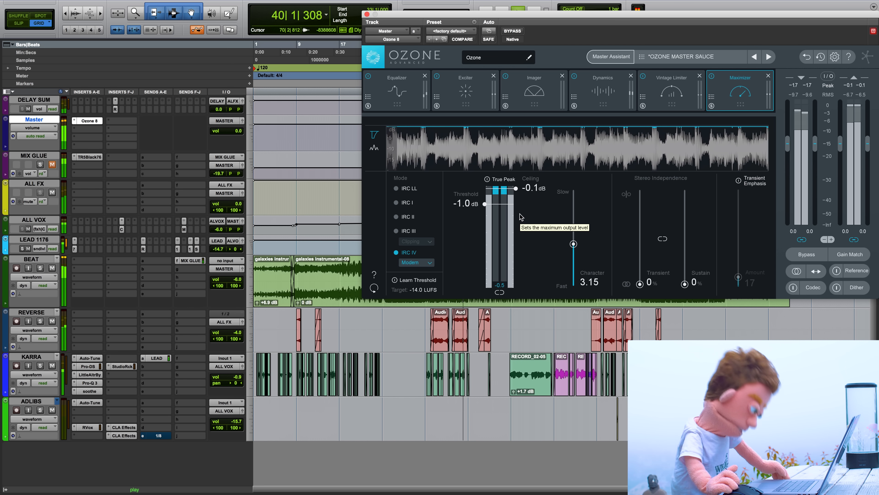
key("space")
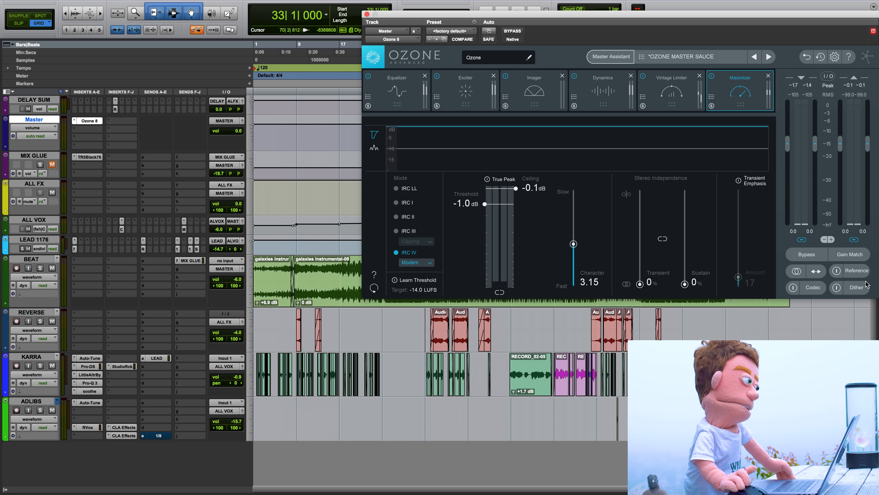
Enable Ozone's Dither module and compare playback with it off and on, leaving it enabled
left_click(836, 288)
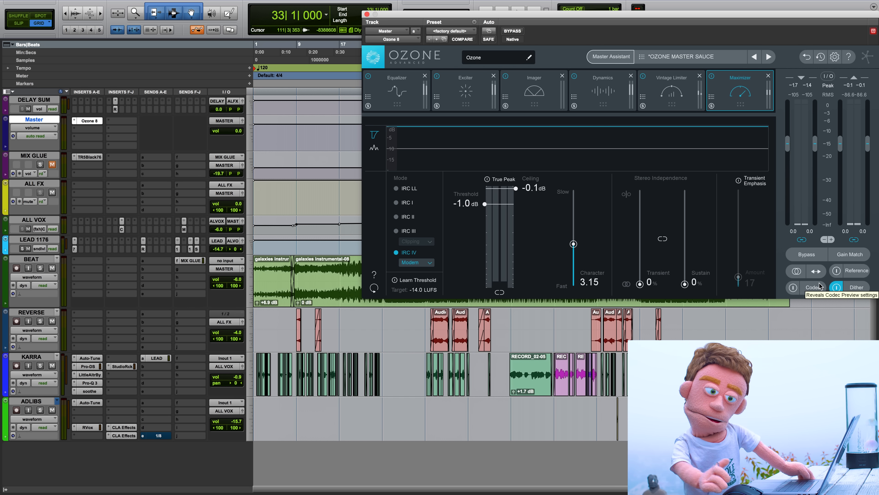
key("space")
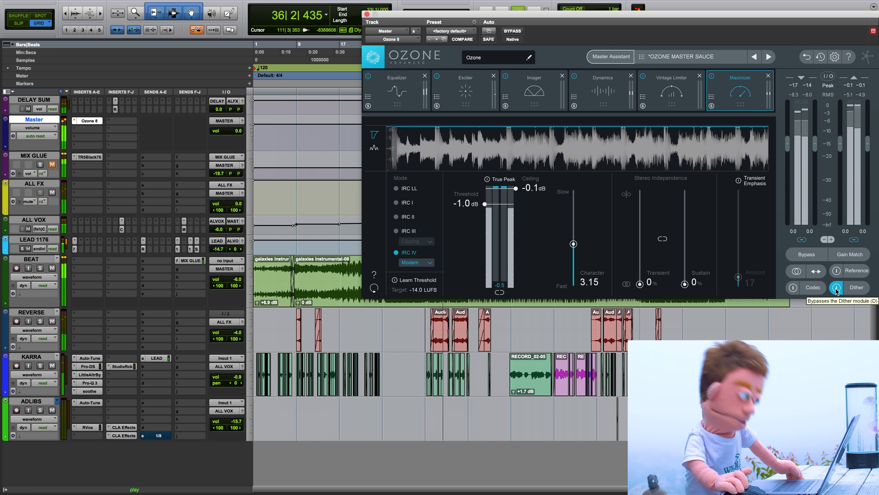
left_click(836, 287)
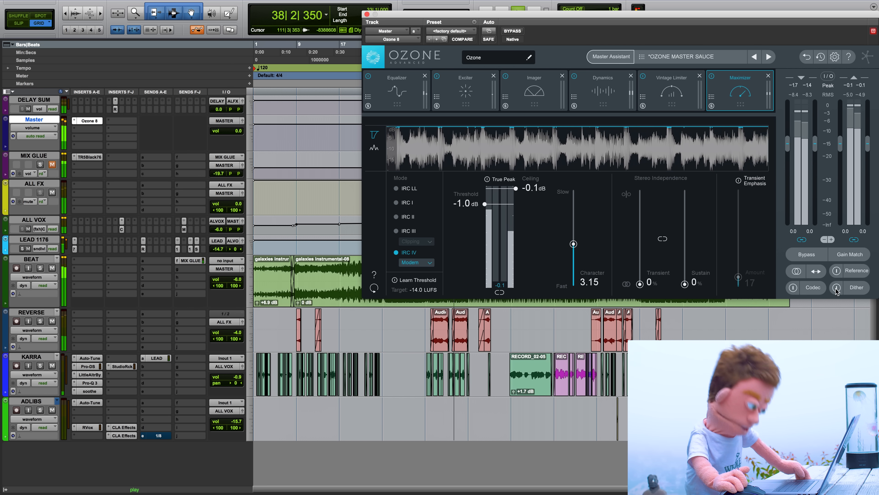
left_click(836, 287)
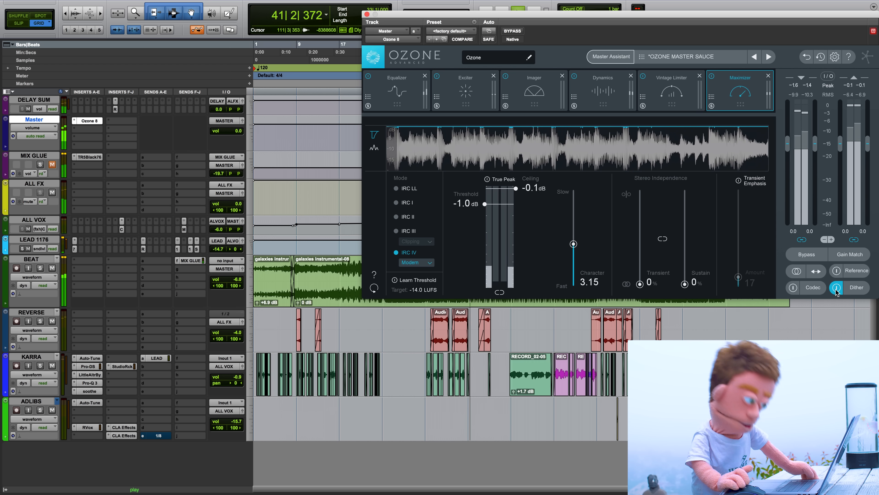
key("space")
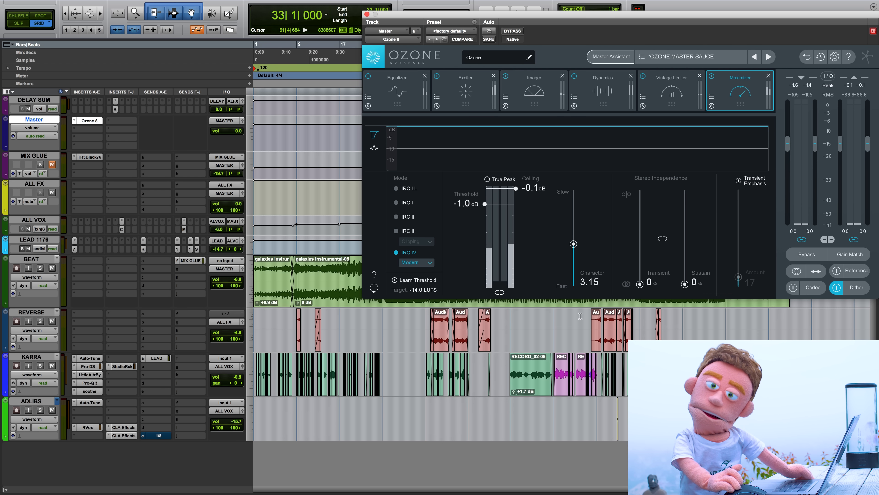
Play the song from bar 57 and compare the master with the Exciter module bypassed and active
left_click(556, 319)
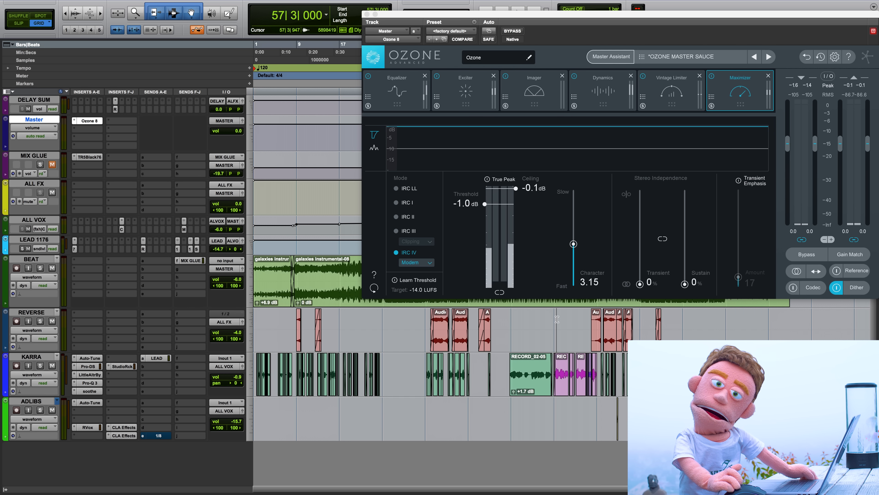
key("space")
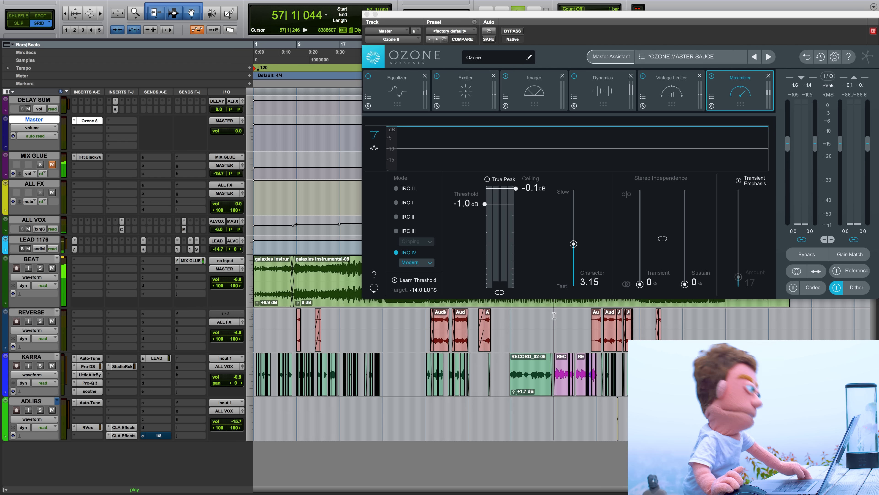
left_click(437, 77)
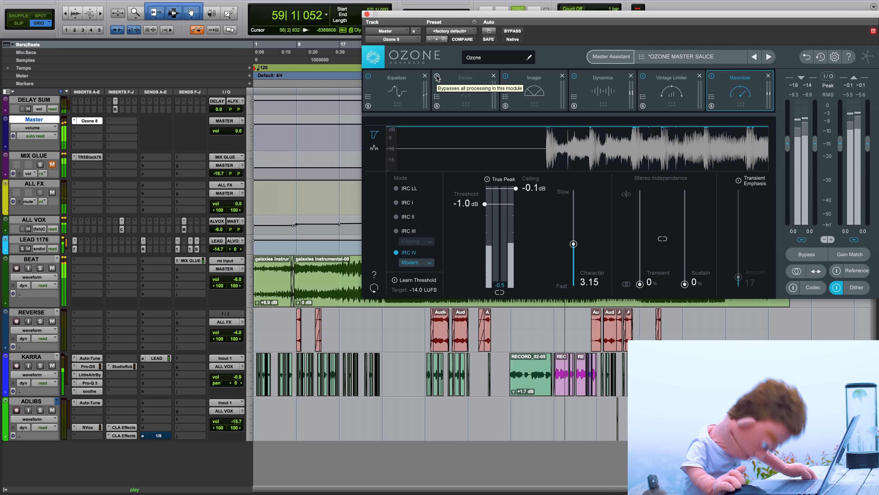
left_click(437, 77)
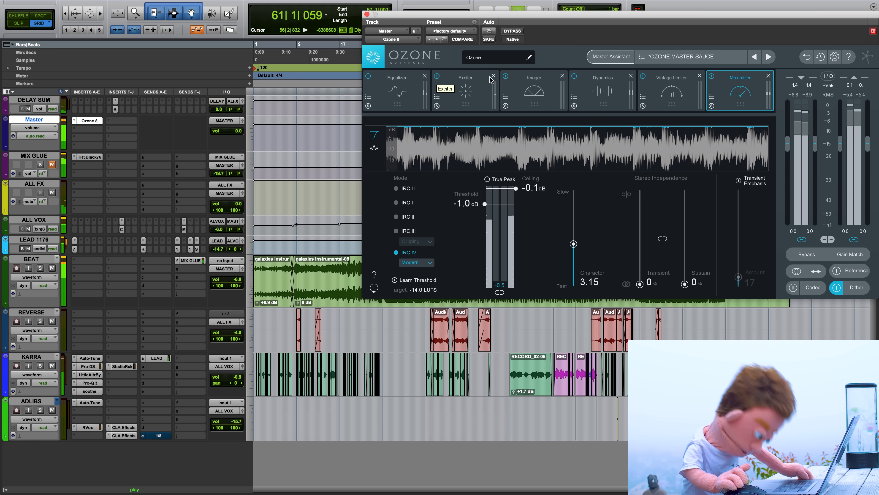
Toggle the Imager module's bypass during playback, leave the module bypassed, and move the playback start to bar 33
left_click(505, 77)
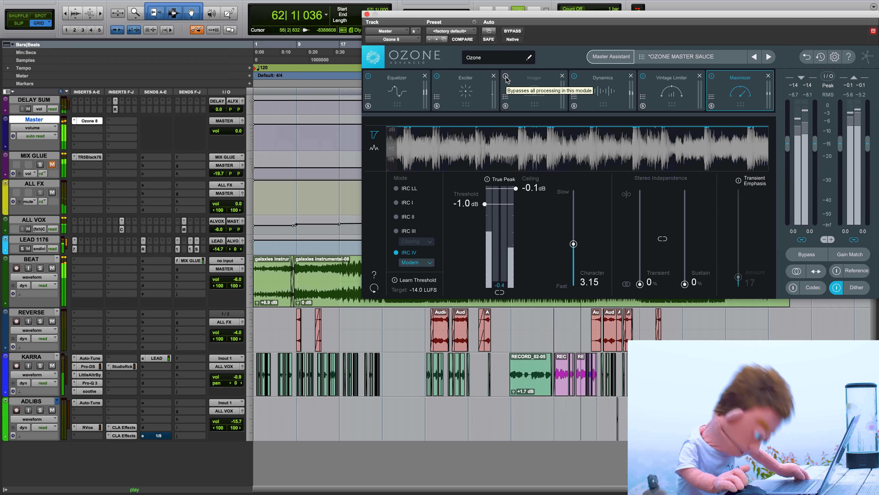
left_click(506, 77)
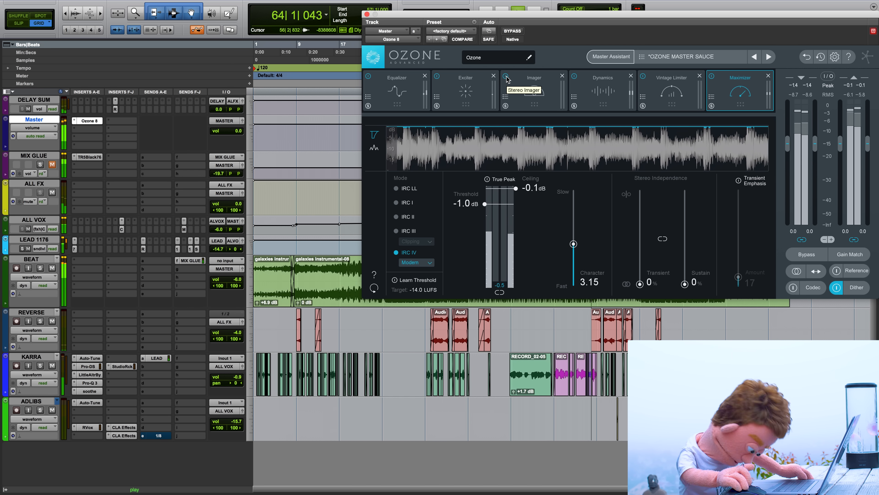
left_click(506, 77)
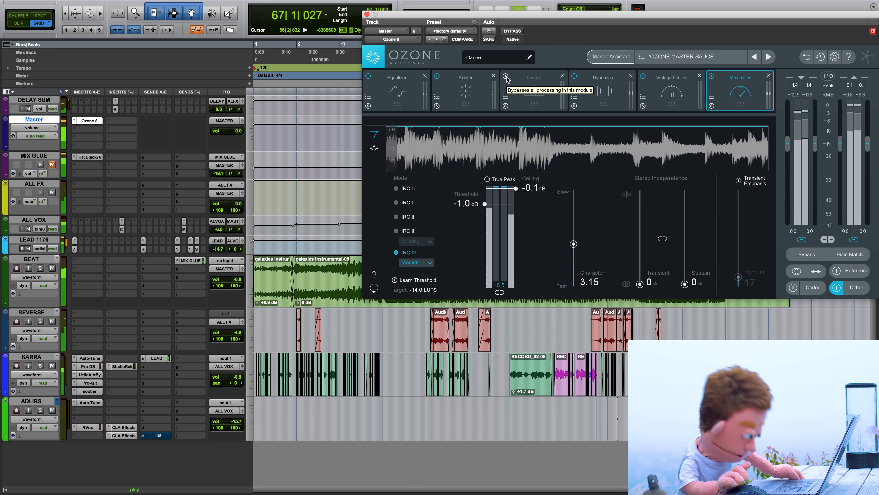
left_click(506, 77)
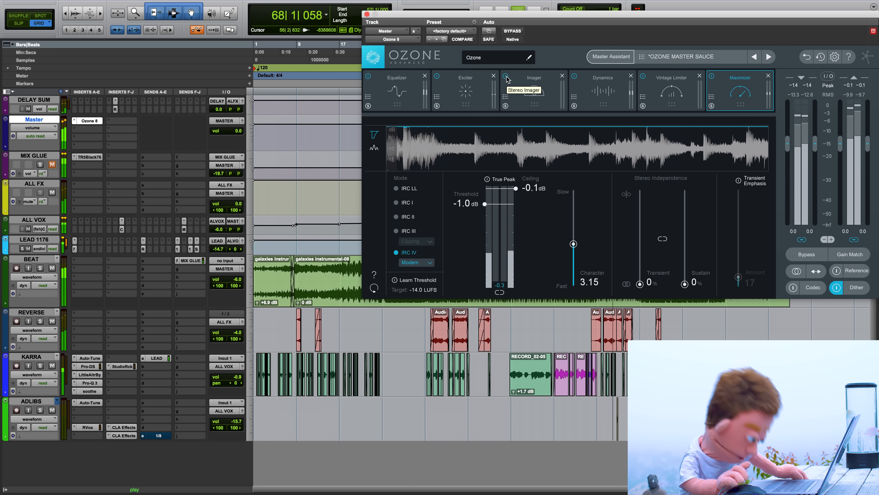
left_click(507, 77)
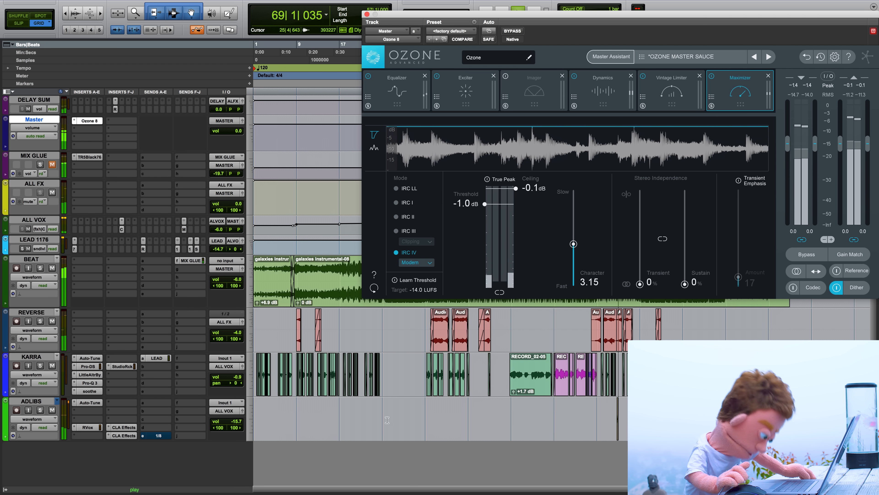
key("space")
left_click(424, 364)
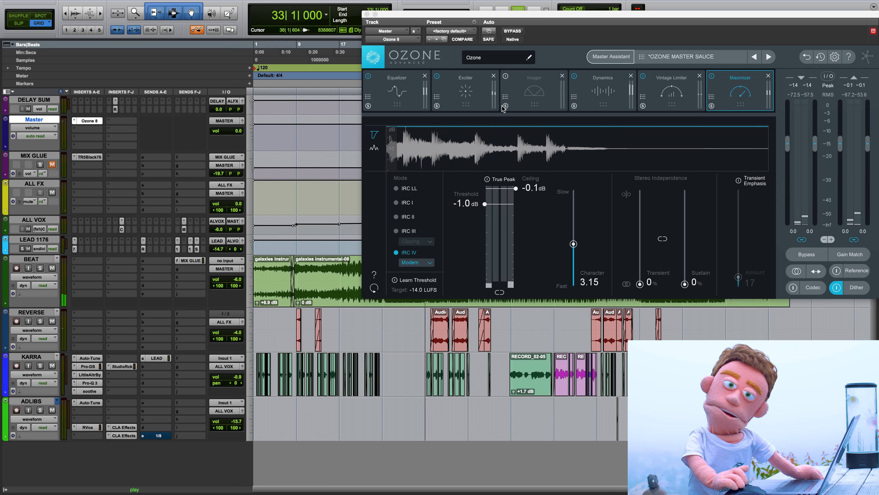
Play the song from bar 33 and compare the master with the Imager module active and bypassed, leaving it active
key("space")
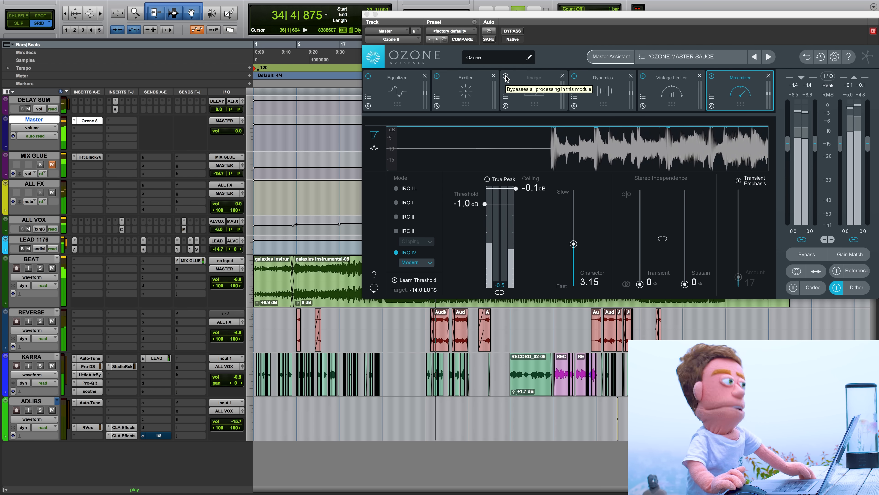
left_click(505, 77)
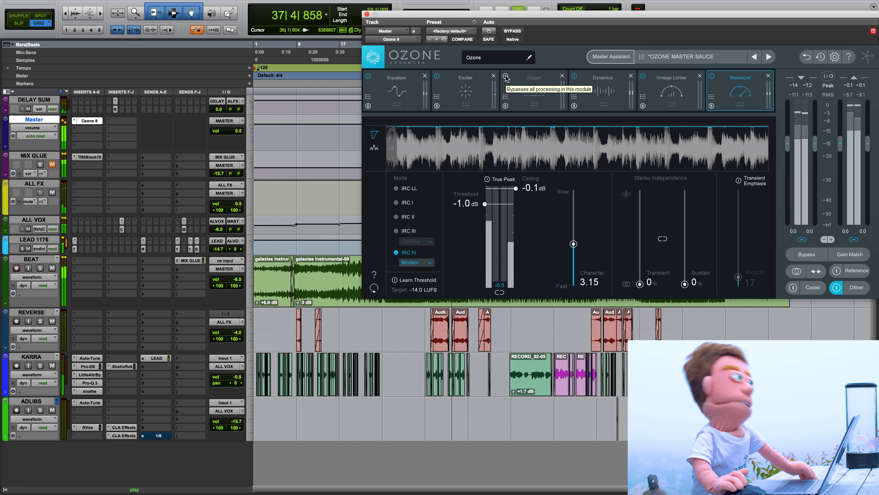
left_click(505, 76)
left_click(505, 77)
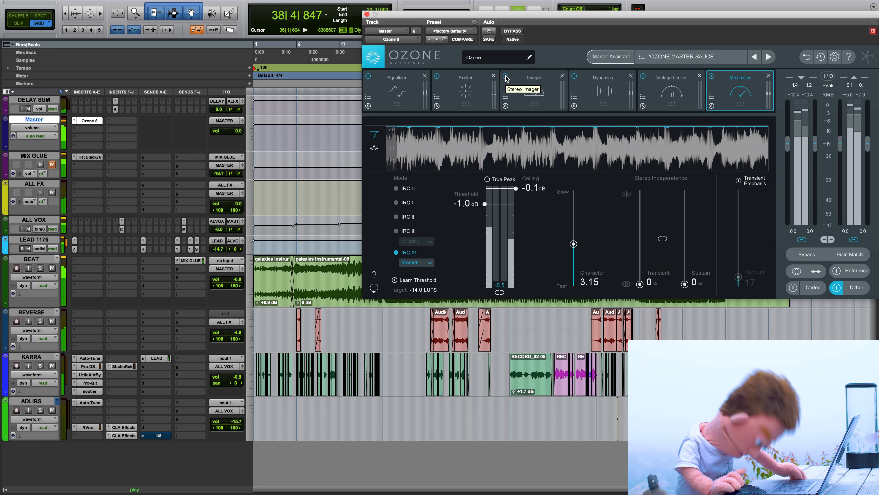
key("space")
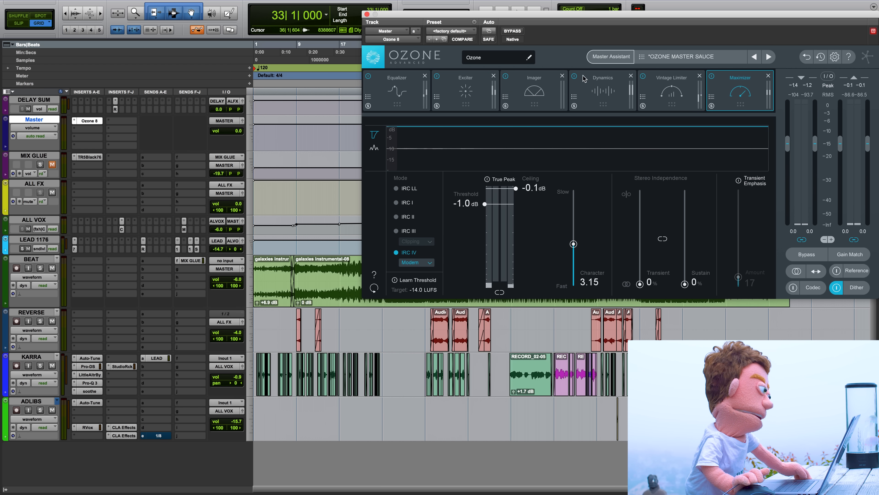
Play from bar 33 and compare the master with Ozone's Dynamics module bypassed and active, leaving it active
key("space")
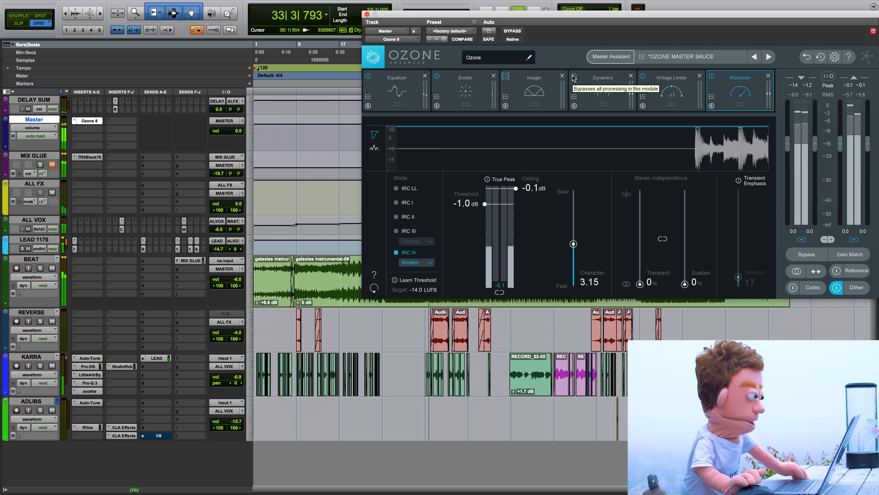
left_click(574, 77)
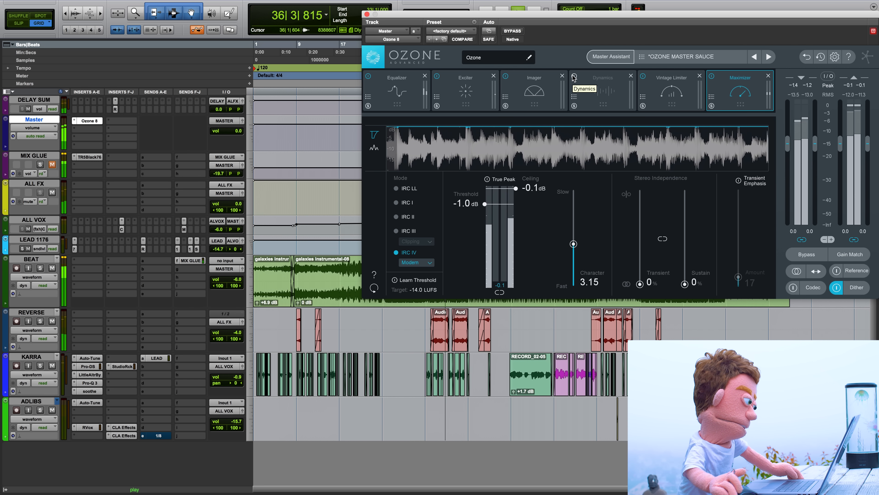
left_click(574, 77)
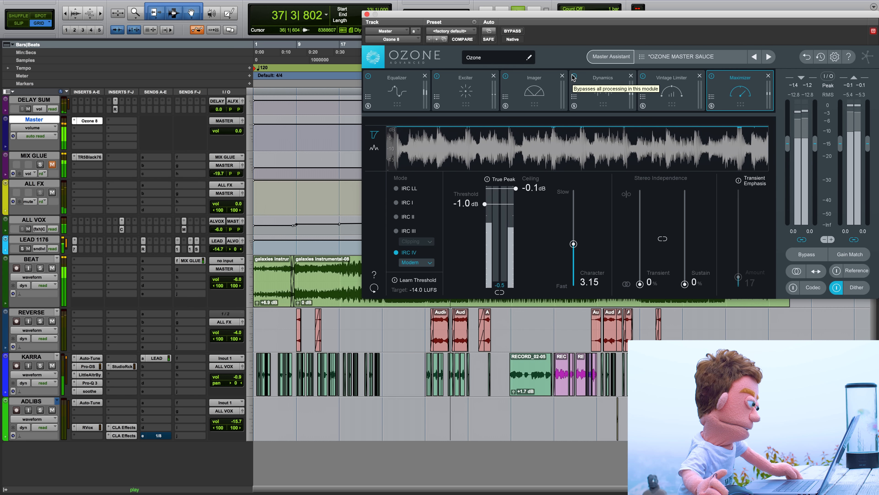
Compare the master with the Vintage Limiter bypassed and active, restarting playback from bar 33 and leaving the module bypassed
left_click(643, 77)
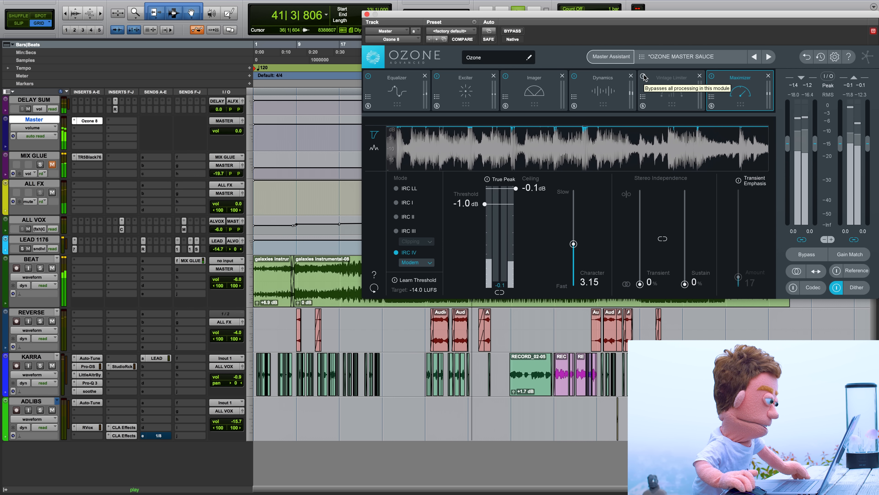
left_click(644, 76)
key("space")
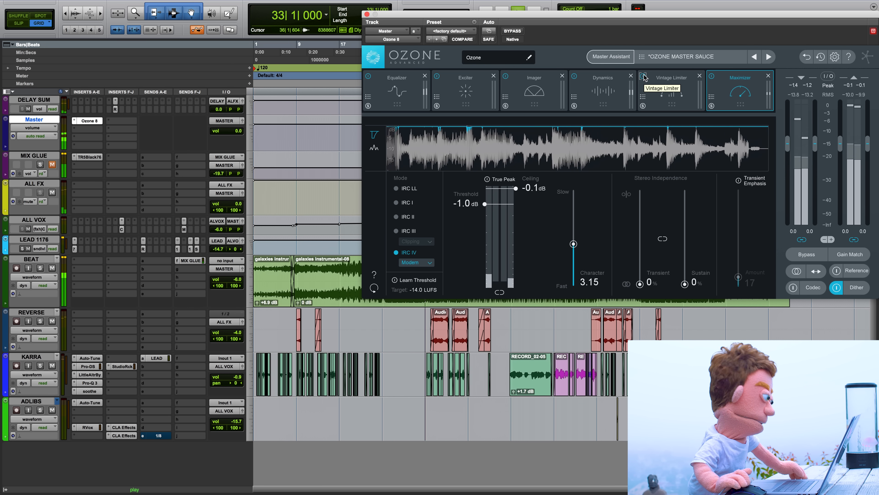
key("space")
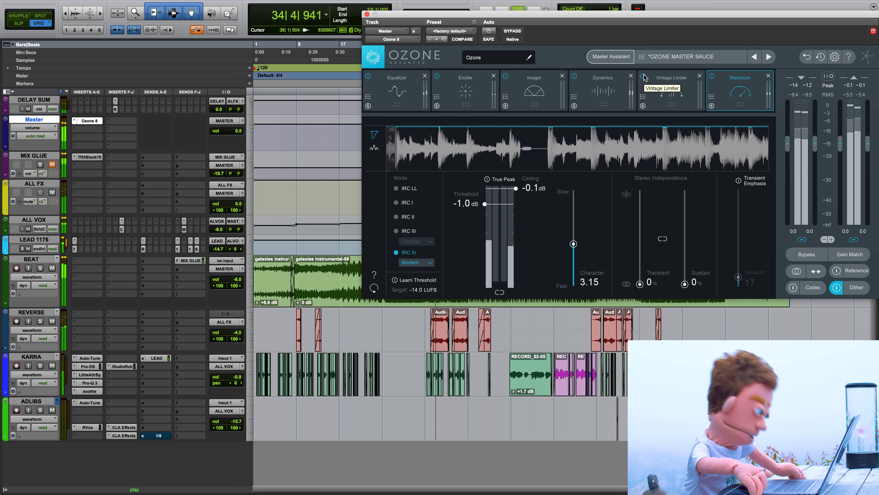
left_click(643, 76)
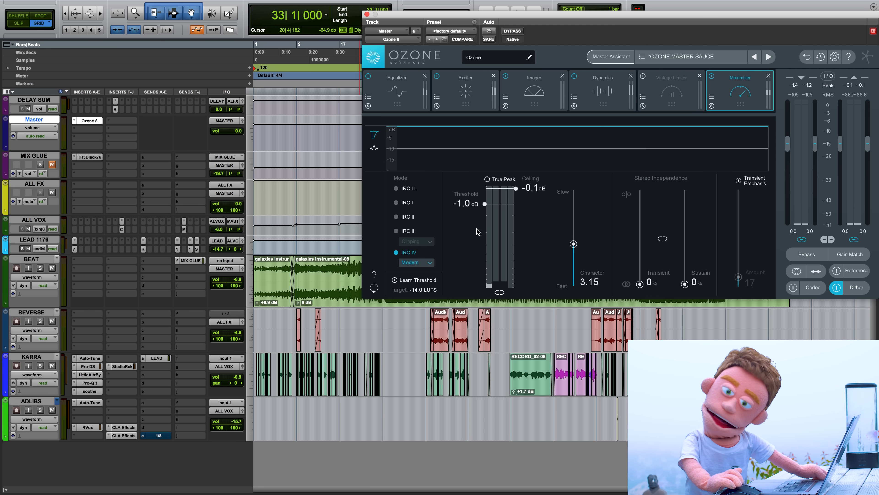
Audition a short passage of the song from bar 17, beat 2
left_click(340, 266)
key("space")
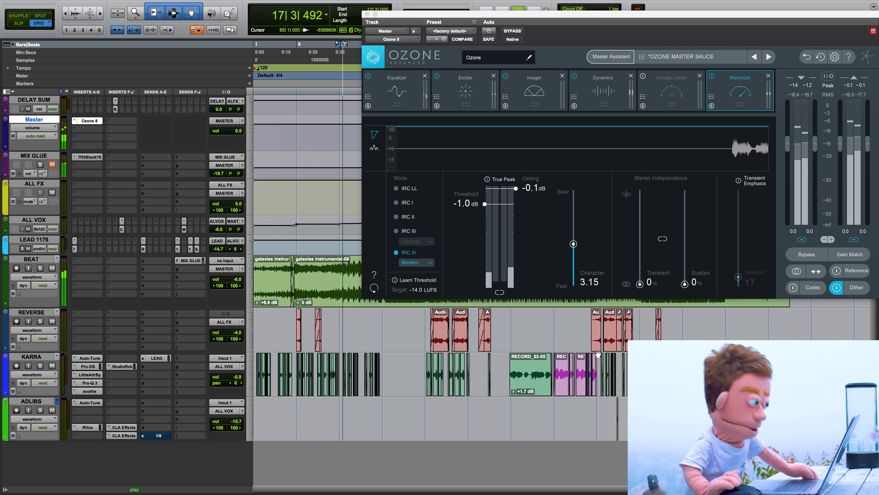
key("space")
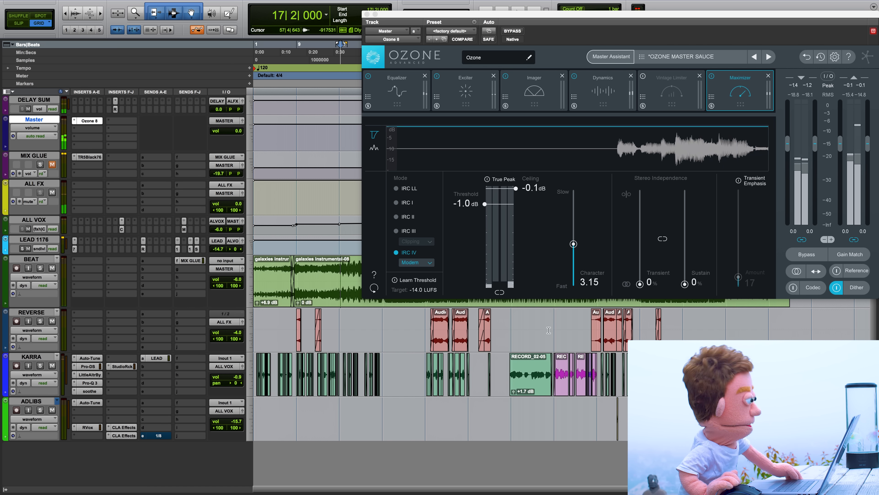
Move the playback start to bar 56, beat 4 and set the Maximizer's threshold to -0.5 dB during playback
left_click(553, 321)
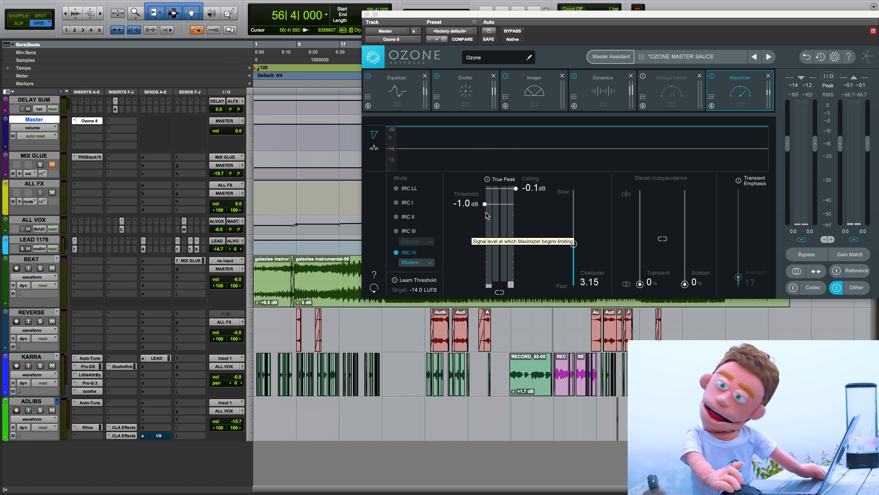
key("space")
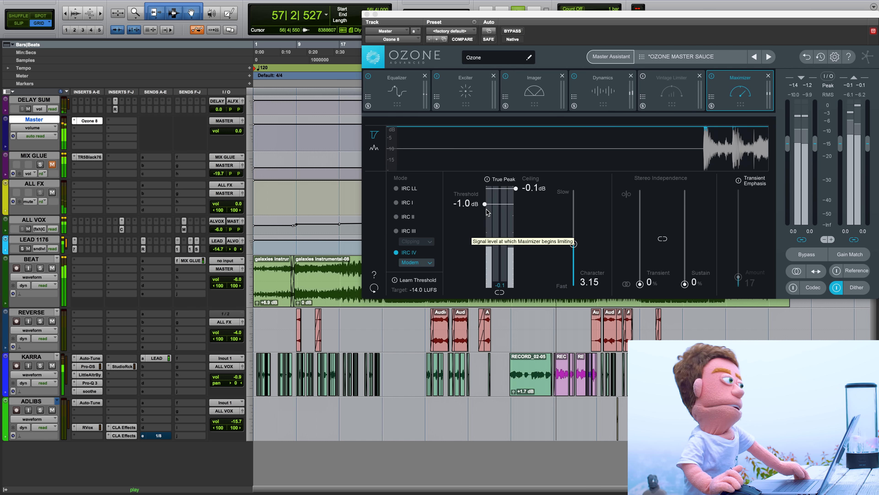
left_click_drag(478, 204, 472, 198)
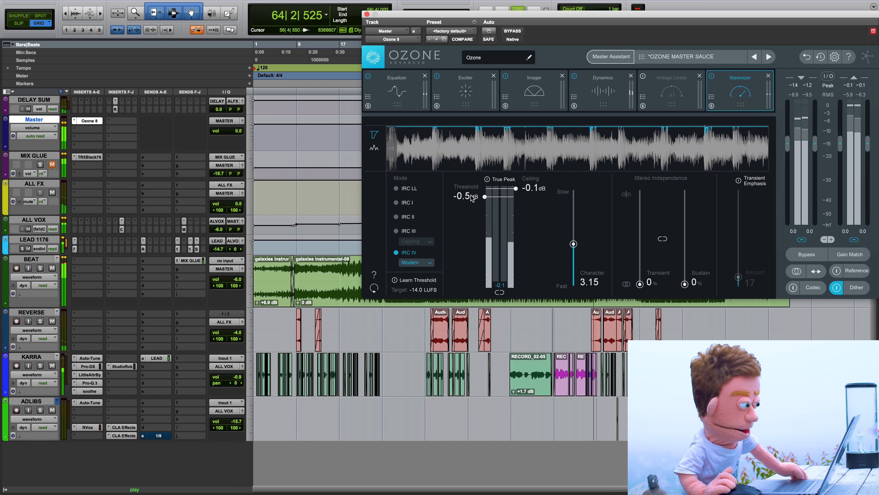
Reactivate the Vintage Limiter module and audition the master again from bar 56, beat 4
key("space")
left_click(643, 76)
key("space")
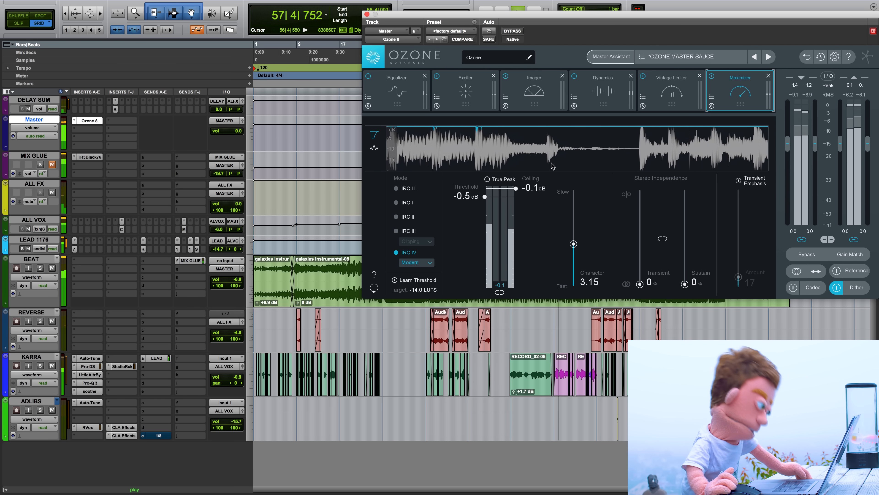
key("space")
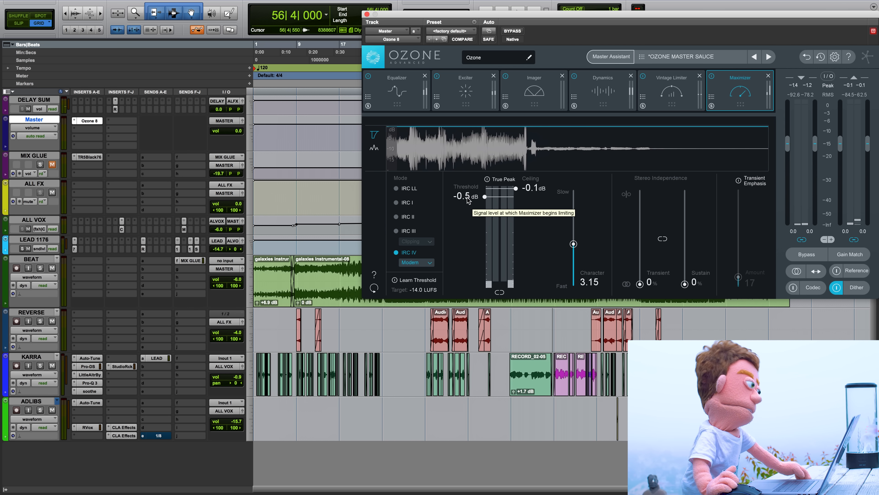
Set the Maximizer's threshold to -0.8 dB during playback and toggle the Vintage Limiter's bypass to compare
key("space")
left_click_drag(467, 200, 468, 202)
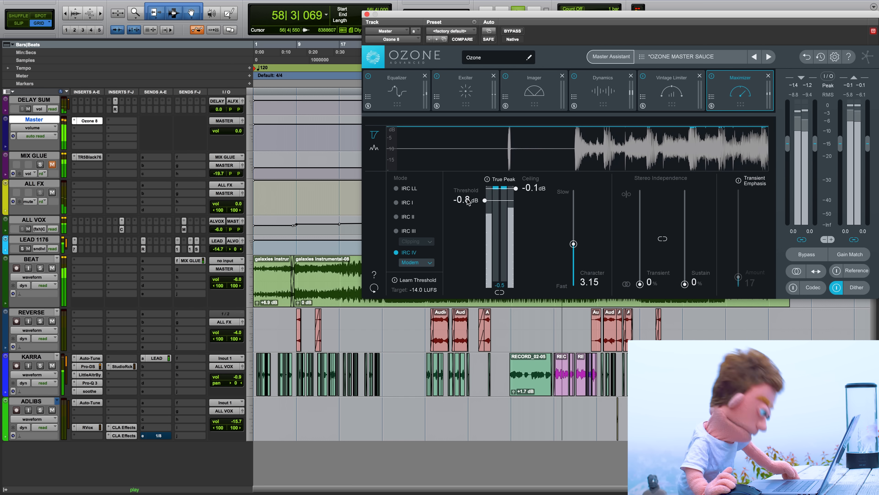
left_click(642, 76)
left_click(643, 76)
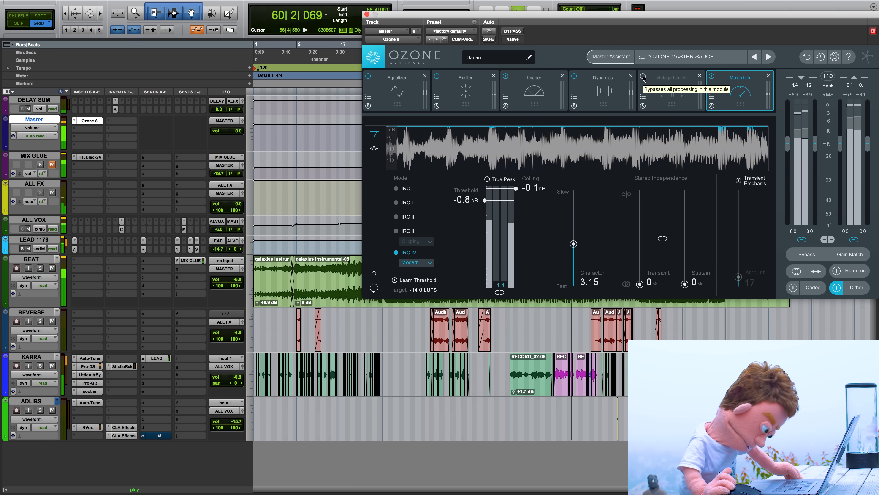
Try a Maximizer threshold of -0.9 dB against the Vintage Limiter's bypass, then return it to -0.8 dB with the limiter active
left_click_drag(466, 200, 465, 201)
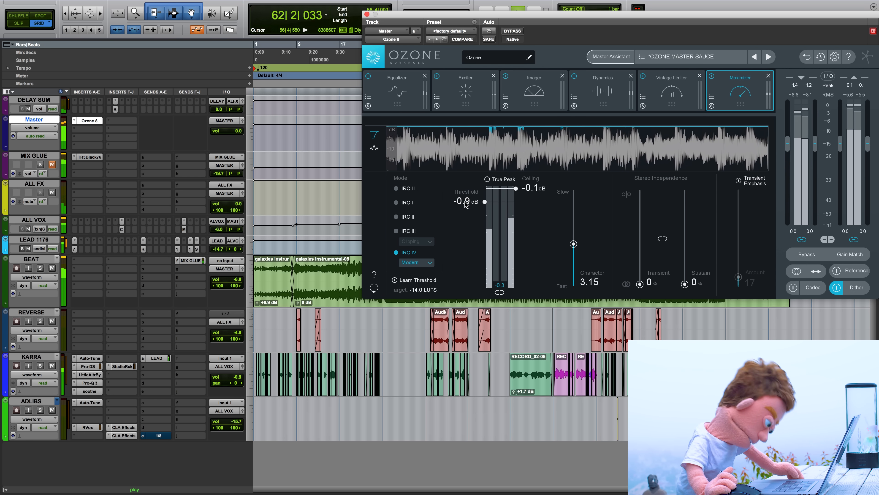
left_click(643, 77)
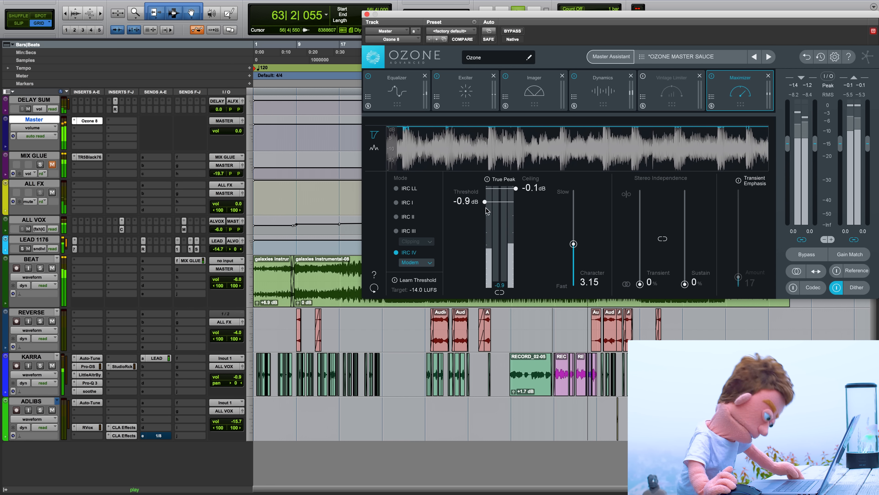
left_click_drag(473, 202, 473, 200)
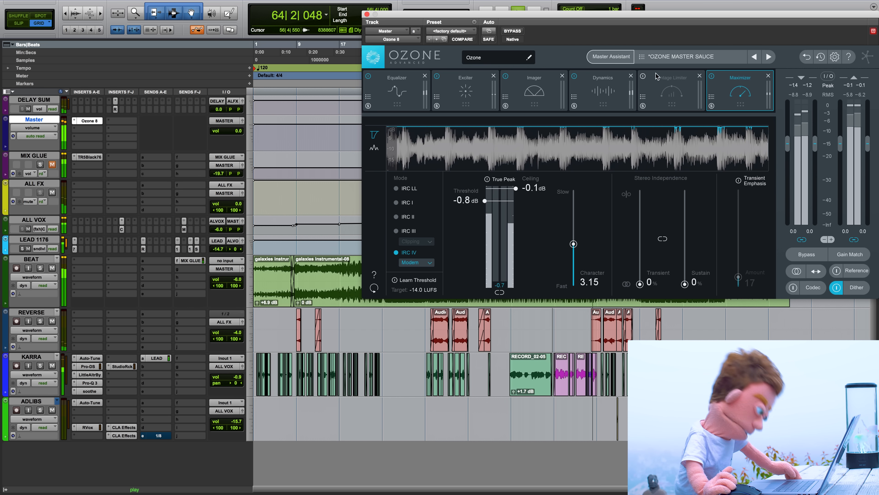
left_click(643, 77)
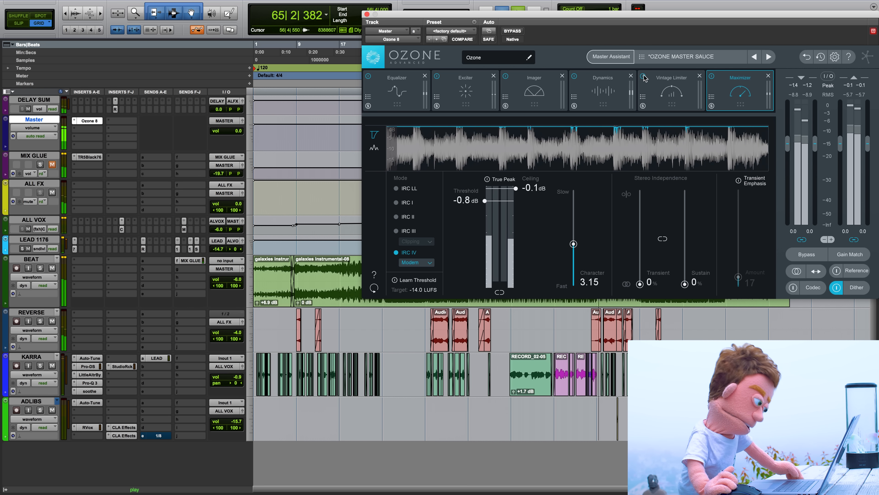
key("space")
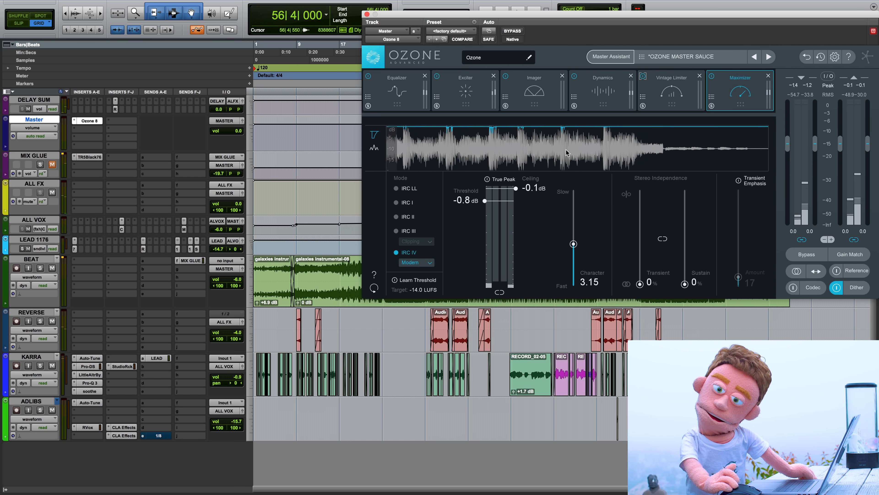
Set the Maximizer's threshold to -0.7 dB, raise the Vintage Limiter's threshold slightly, and close the Ozone window
left_click_drag(461, 200, 460, 200)
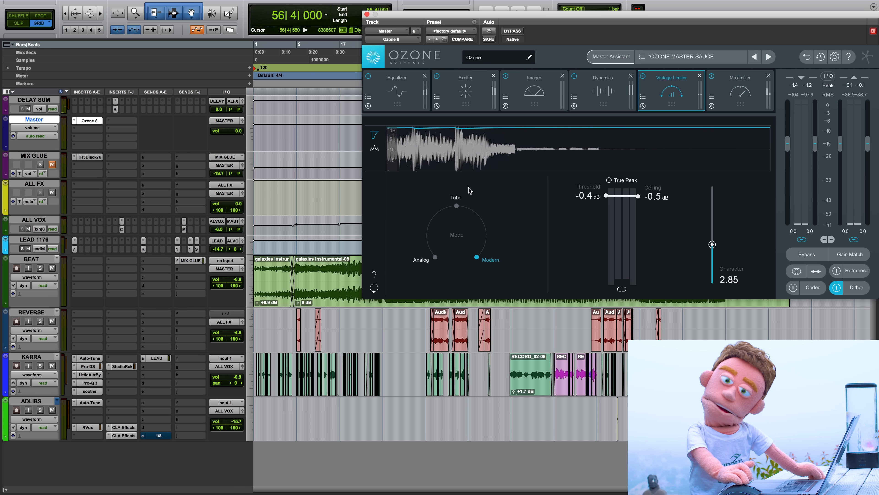
left_click_drag(588, 195, 589, 193)
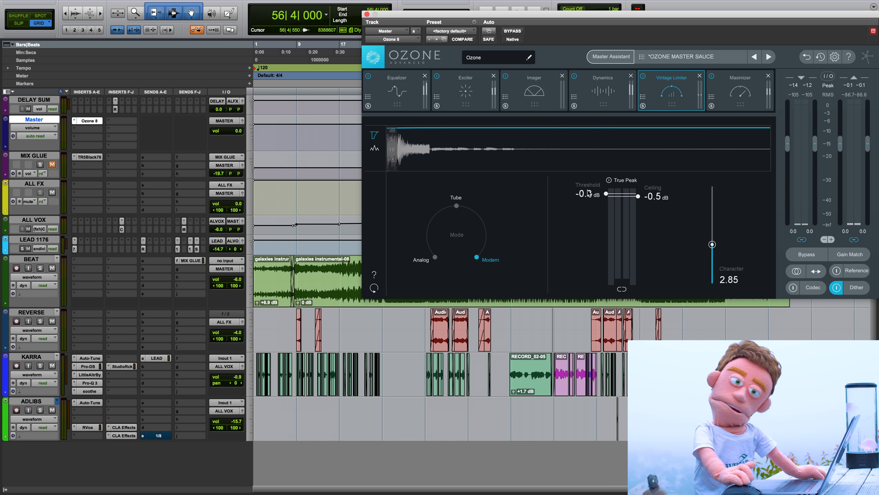
left_click(725, 98)
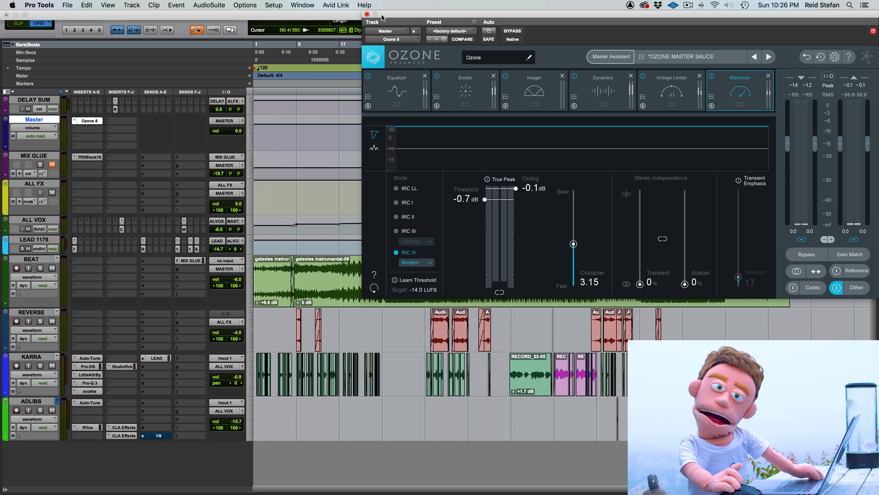
left_click(367, 15)
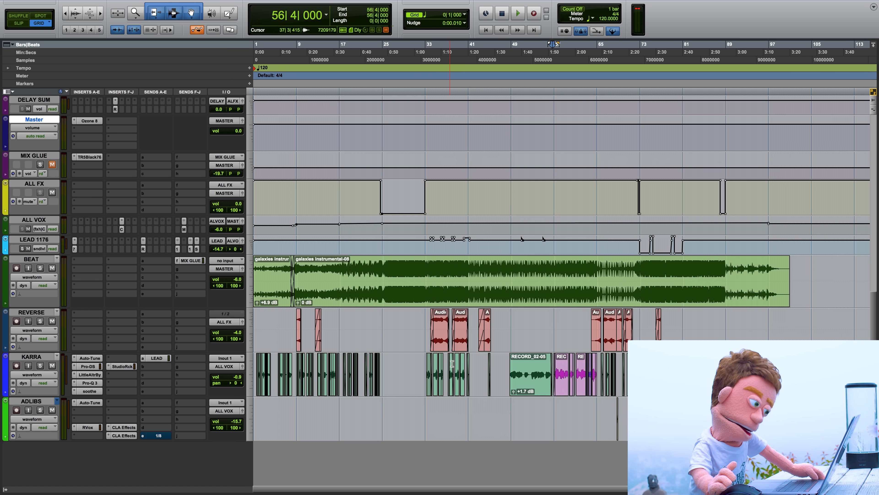
Select the MIX GLUE track and inspect the sends feeding it from the BEAT and ALL VOX tracks
left_click(38, 157)
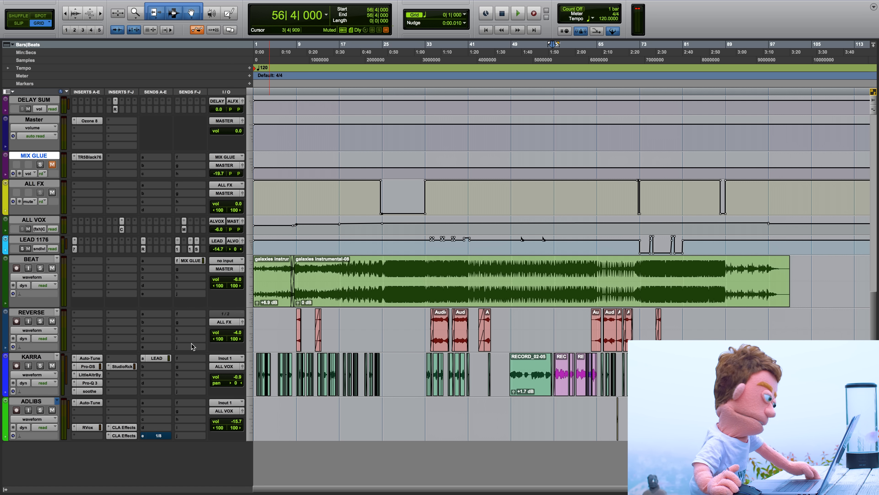
left_click(190, 260)
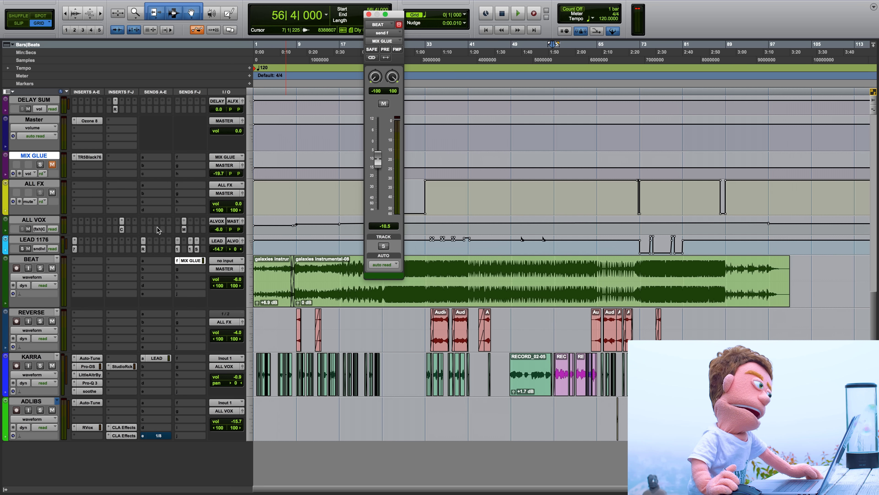
left_click(183, 229)
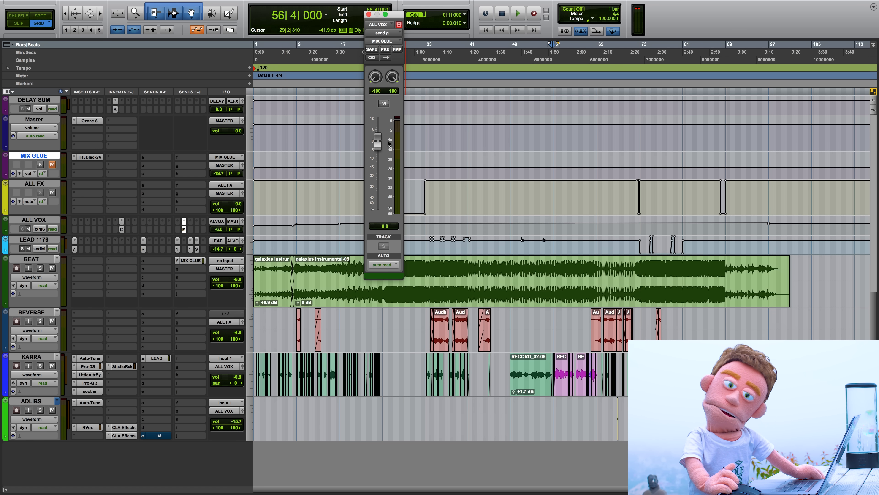
left_click(368, 15)
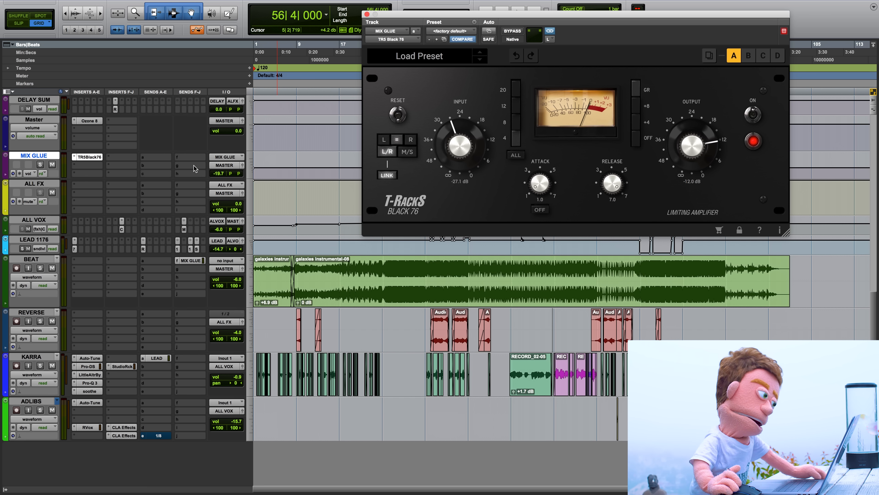
Lower the MIX GLUE track's volume to -25.7 dB, audition the blend, and move the playback start to bar 41, beat 3
left_click_drag(219, 176, 217, 176)
key("space")
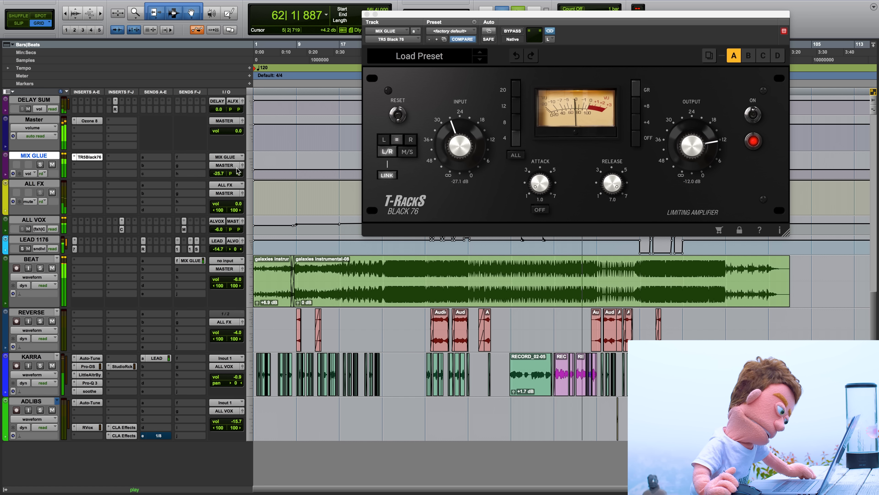
key("space")
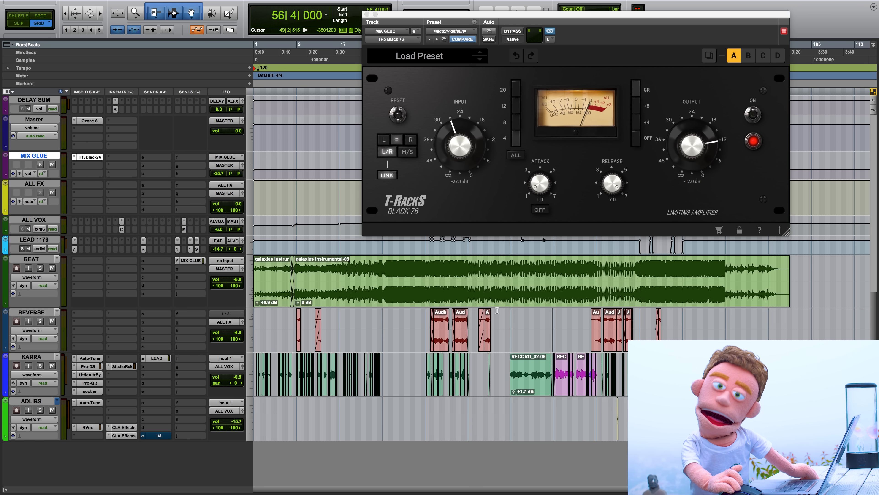
left_click(471, 272)
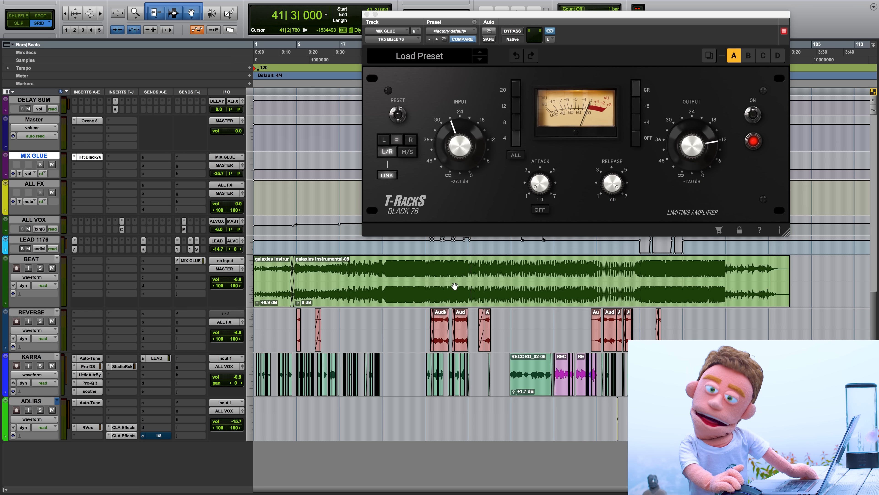